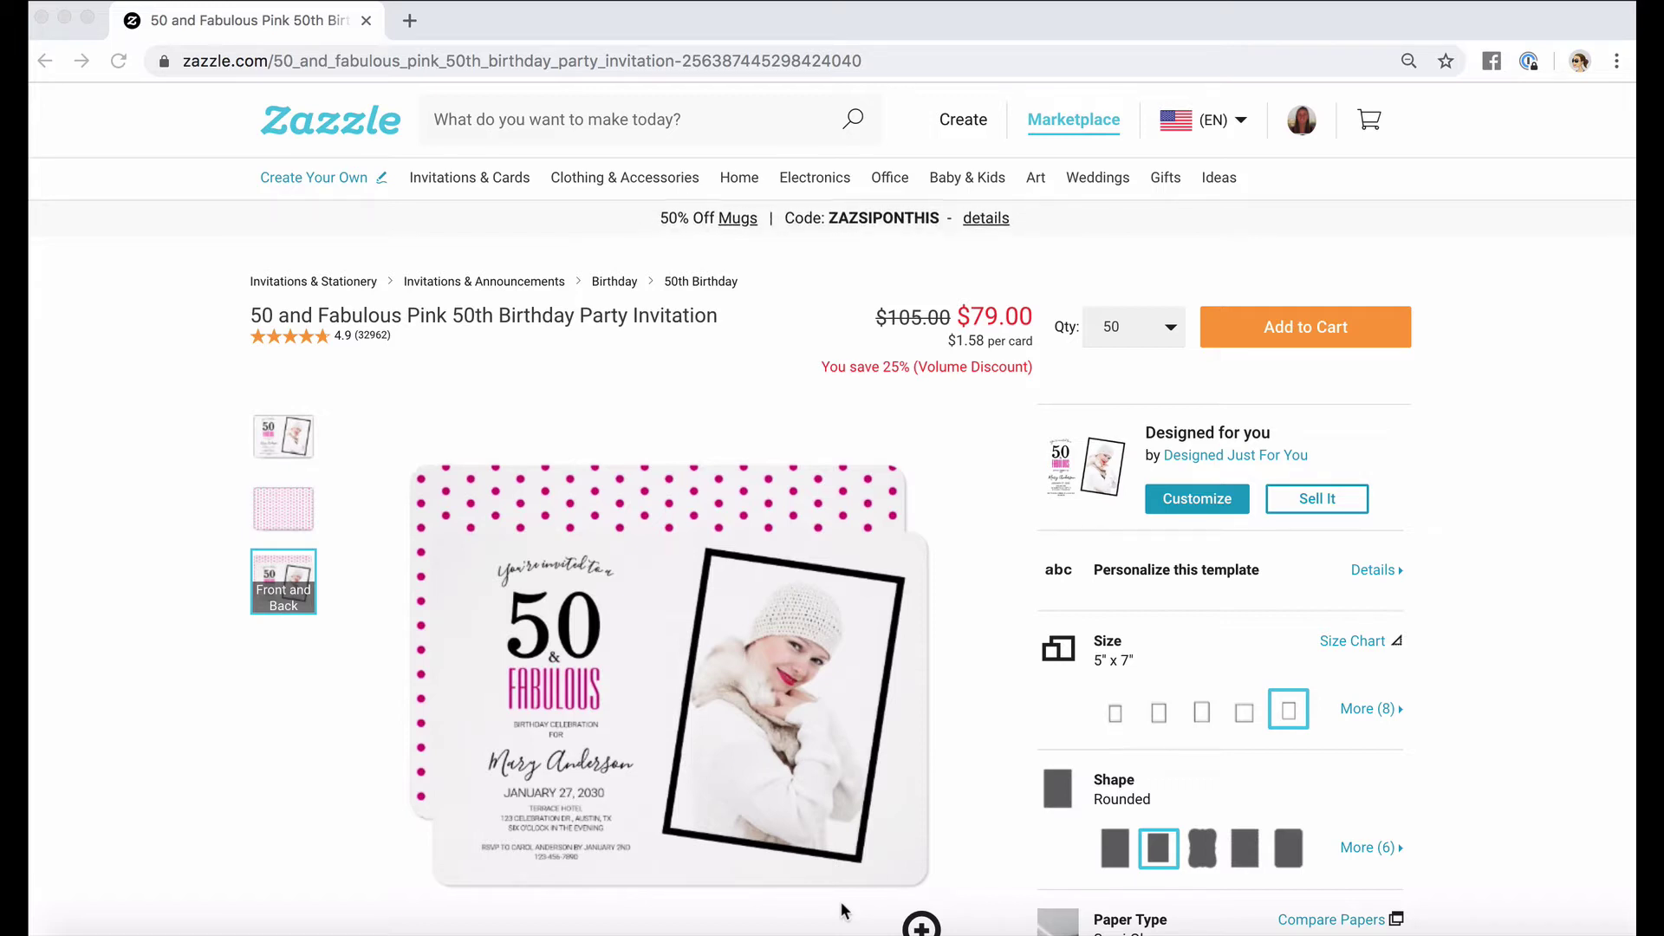
Add a surname after the honoree's name in the Text 1 personalization field
{"action": "scroll", "coordinate": [841, 910], "scroll_direction": "down", "scroll_amount": 2}
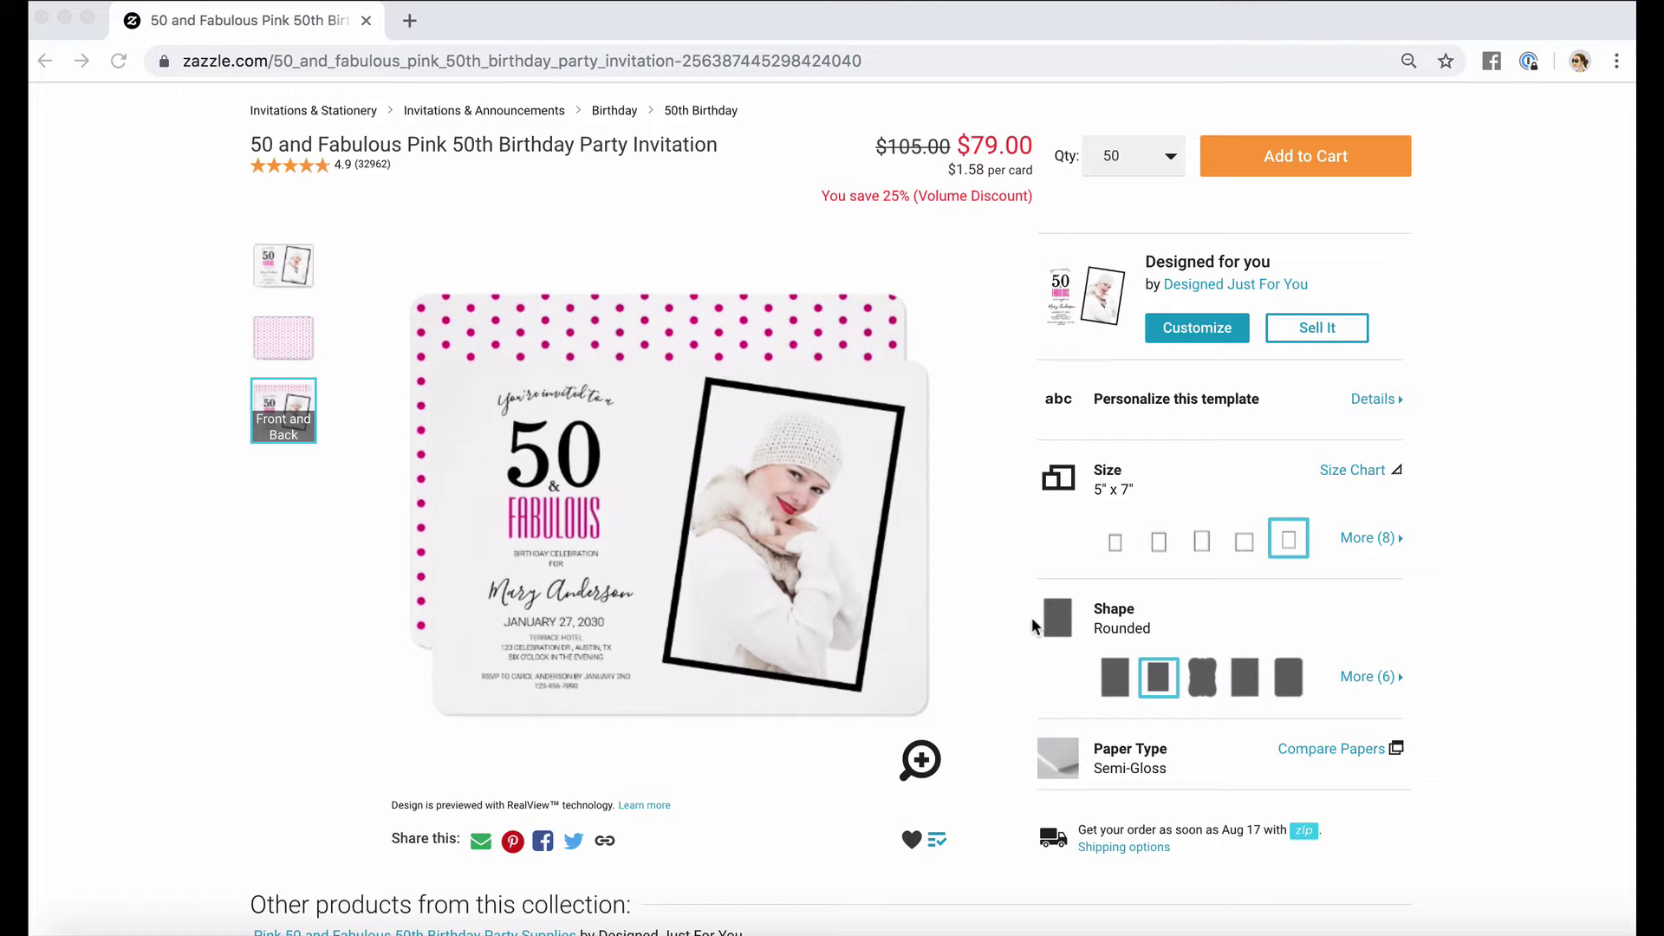
{"action": "left_click", "coordinate": [1191, 398]}
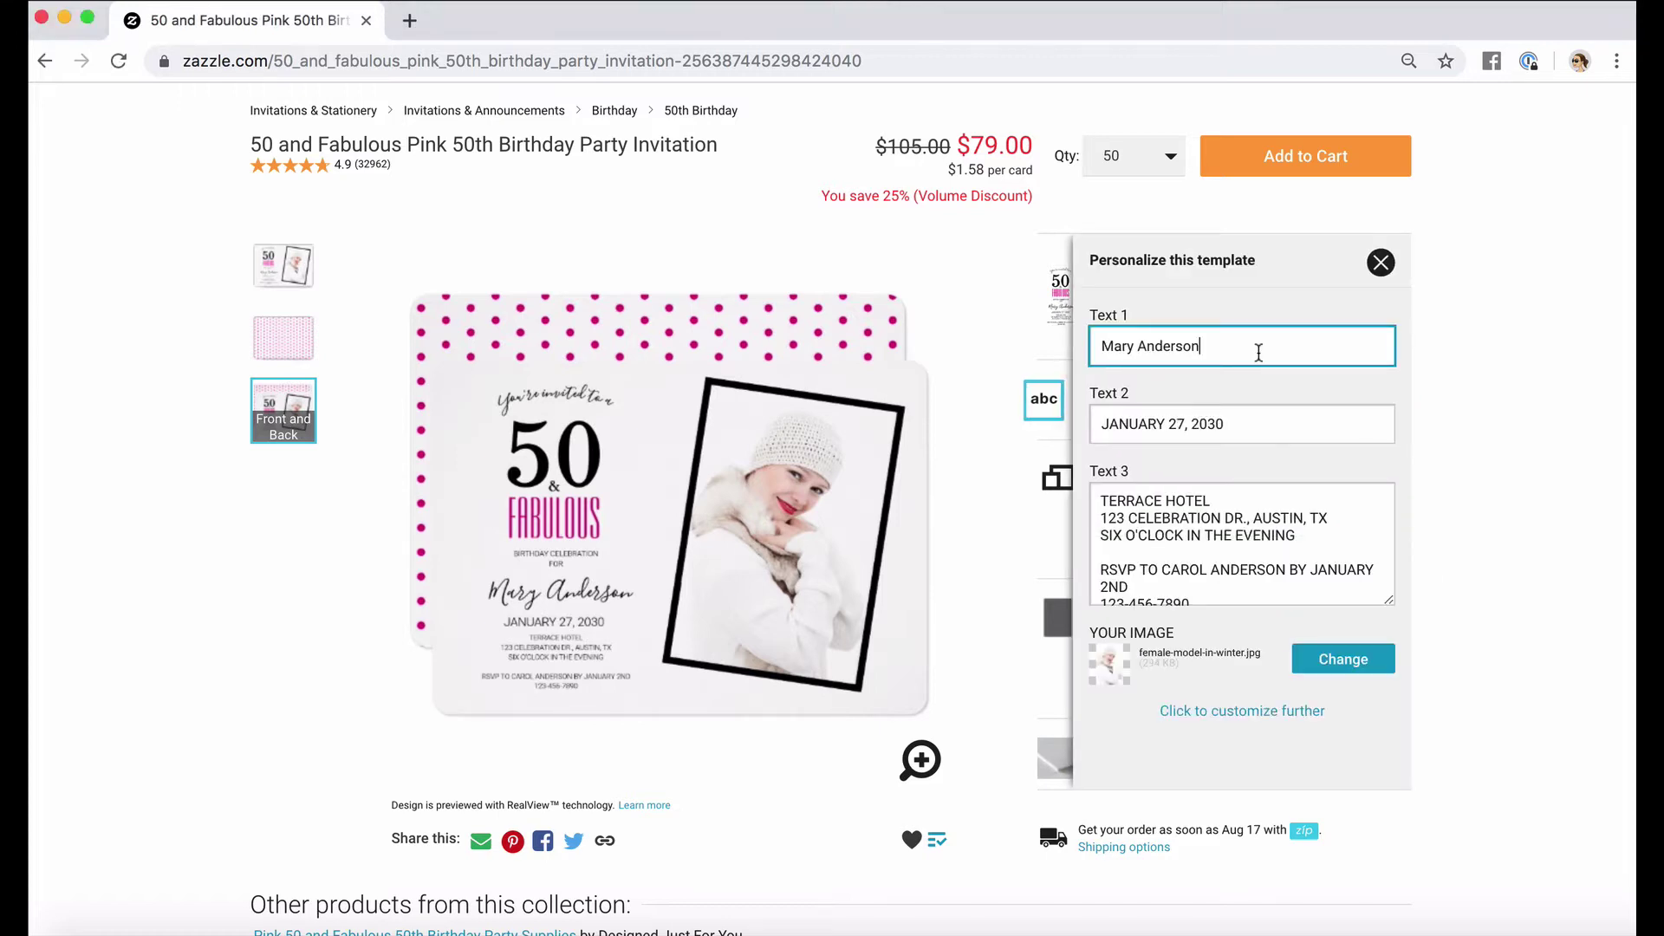
{"action": "type", "text": "Smith"}
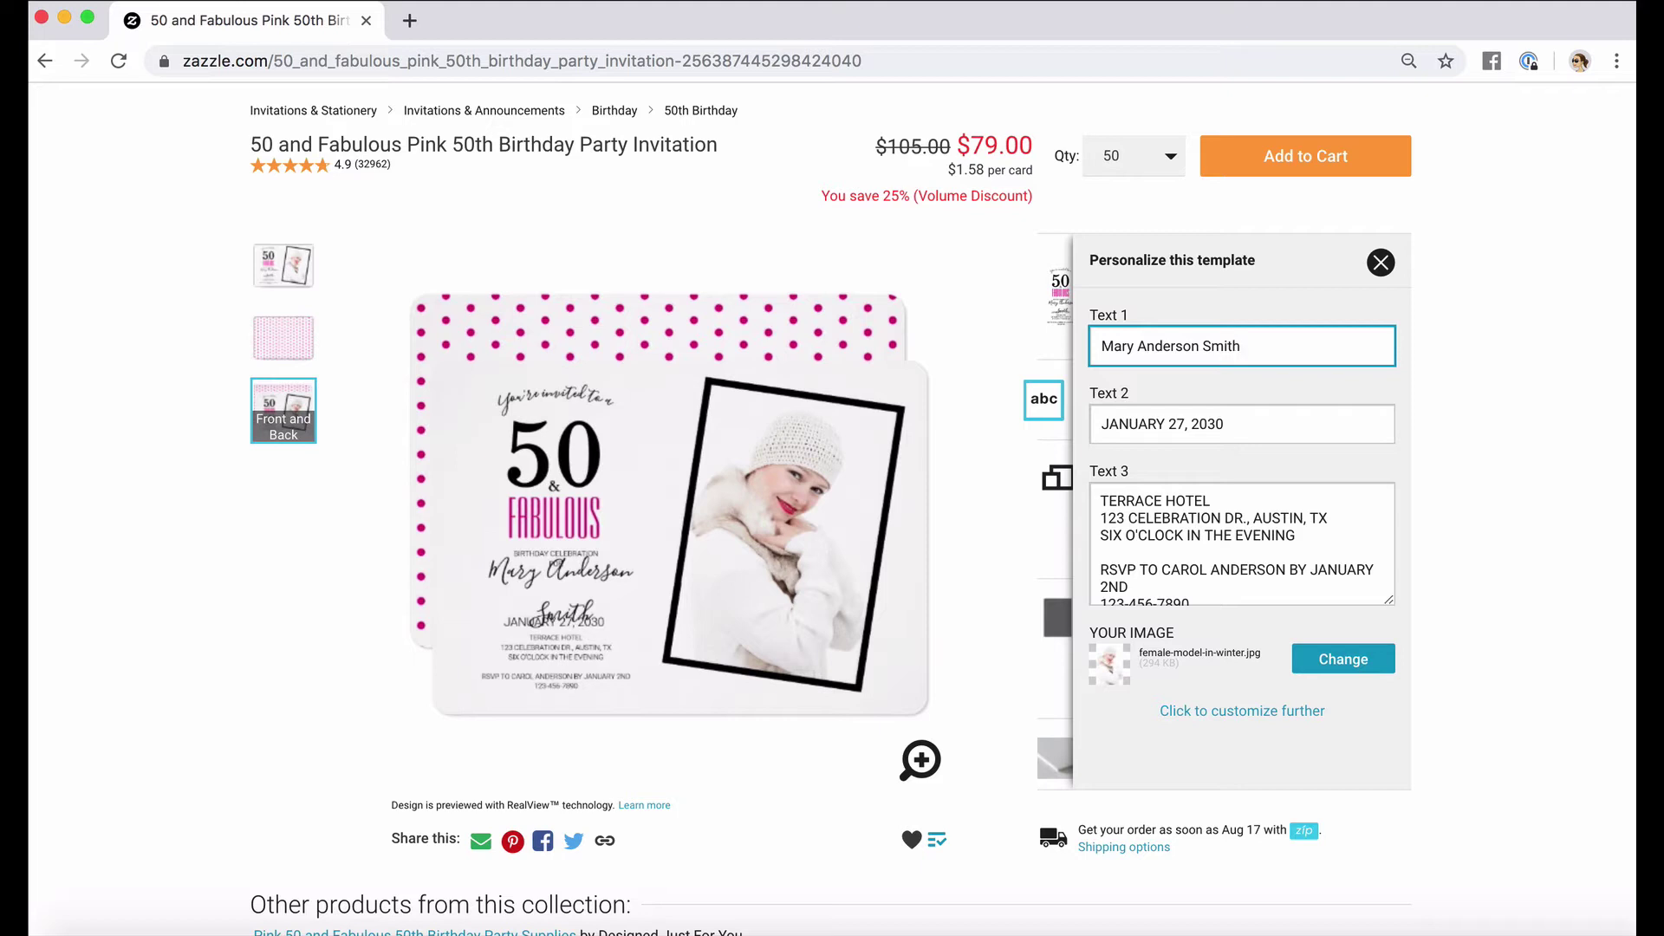
{"action": "scroll", "coordinate": [1249, 815], "scroll_direction": "up", "scroll_amount": 1}
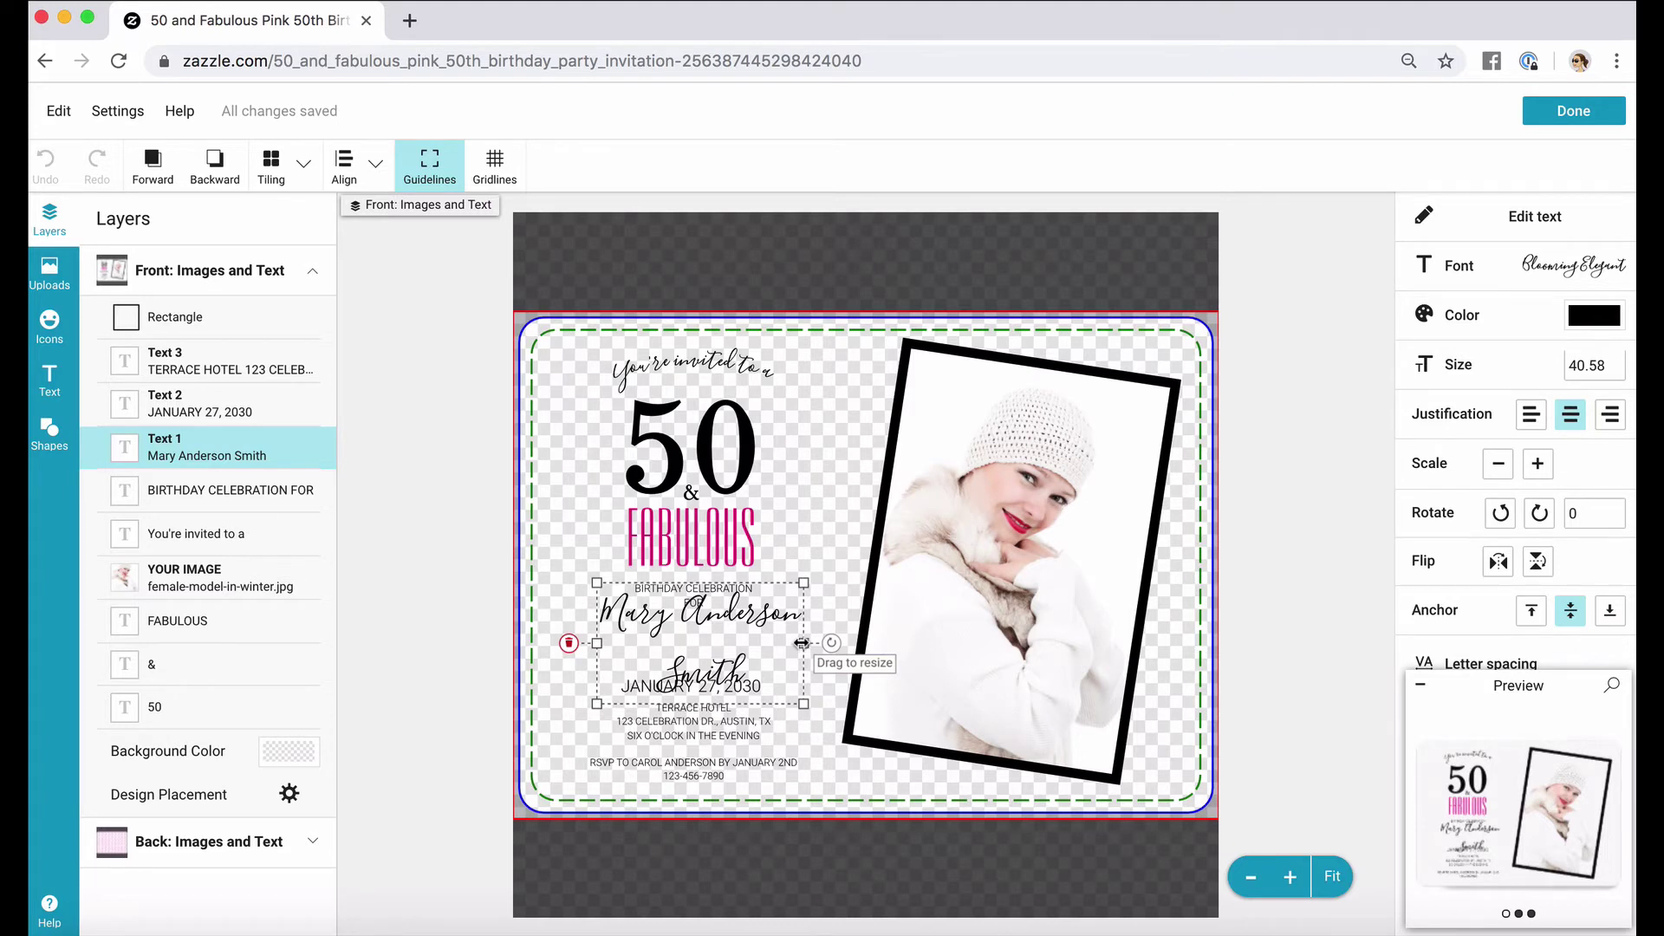
Widen the name text box on both sides and delete the surname so the name fits one line
{"action": "left_click_drag", "start_coordinate": [802, 643], "coordinate": [833, 639]}
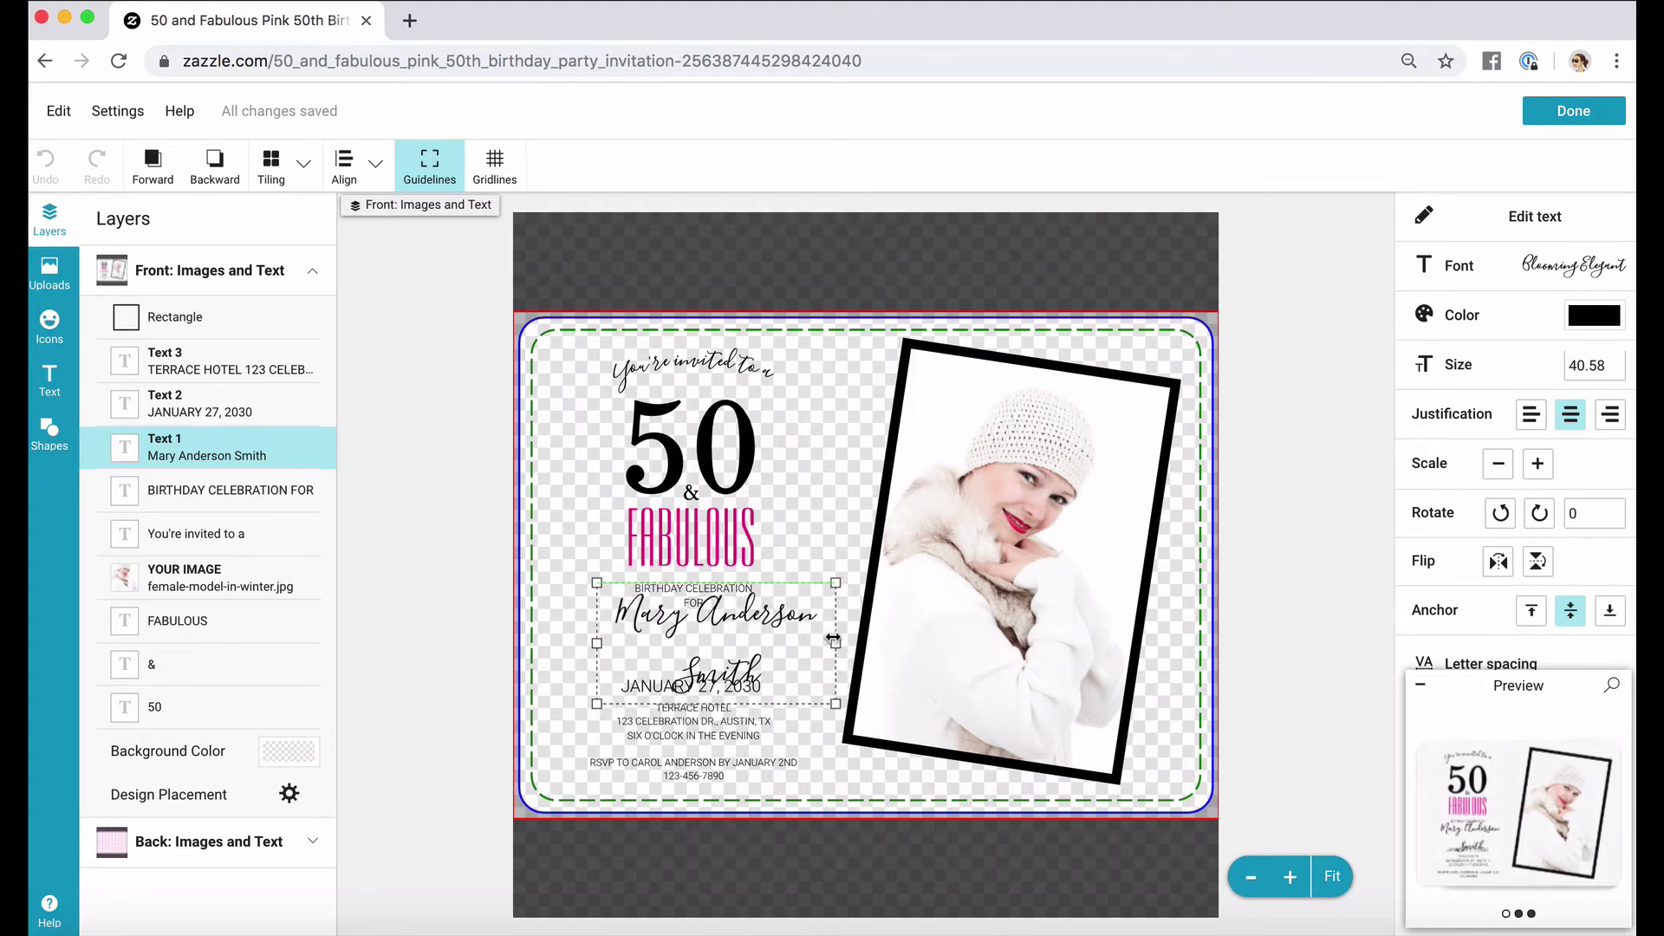
{"action": "left_click_drag", "start_coordinate": [596, 643], "coordinate": [554, 644]}
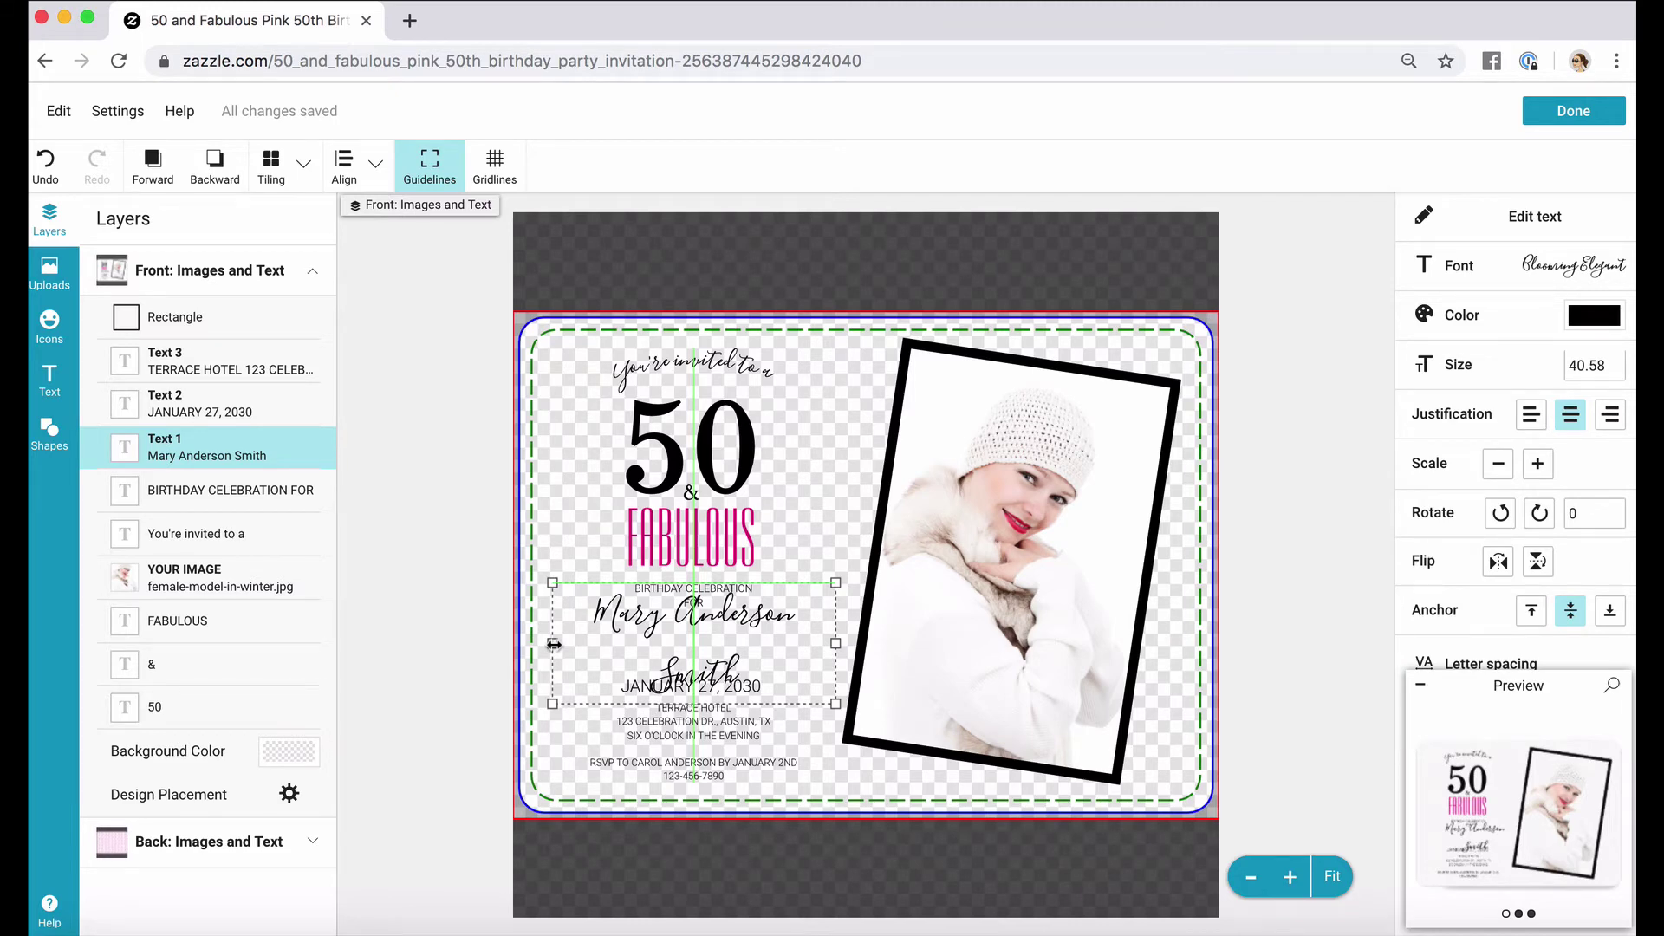
{"action": "double_click", "coordinate": [554, 644]}
{"action": "left_click", "coordinate": [658, 490]}
{"action": "key", "text": "BackSpace"}
{"action": "key", "text": "BackSpace"}
{"action": "key", "text": "BackSpace"}
{"action": "key", "text": "BackSpace"}
{"action": "key", "text": "BackSpace"}
{"action": "left_click", "coordinate": [1206, 561]}
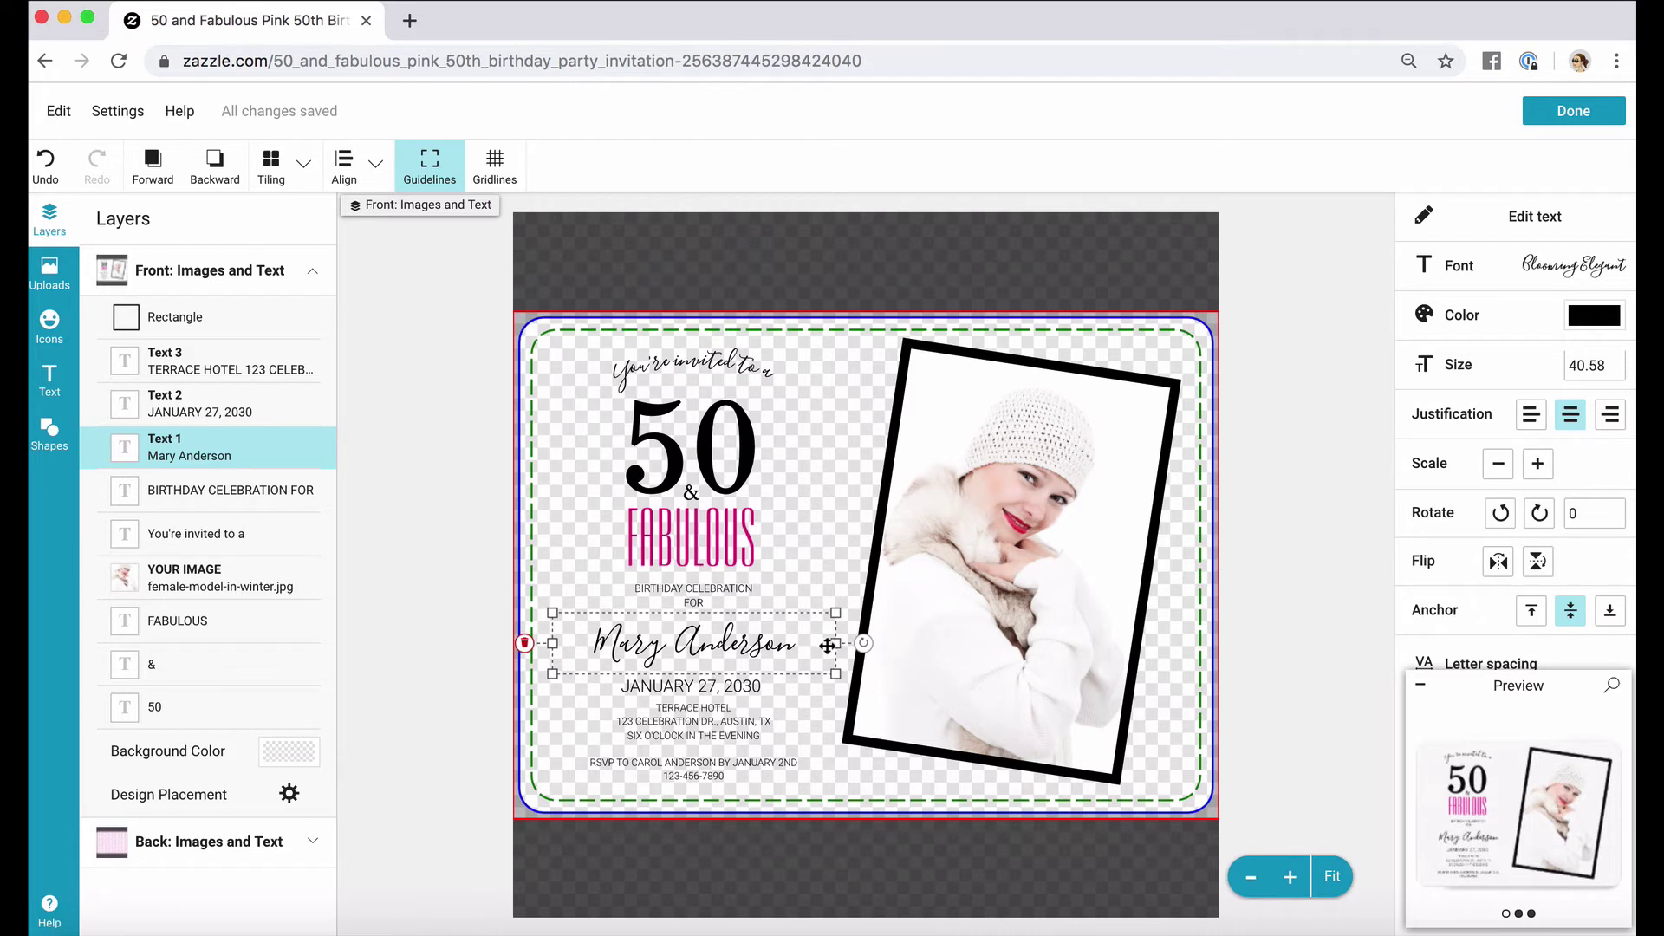
Widen the Terrace Hotel address and RSVP block on both sides and nudge it slightly left
{"action": "left_click", "coordinate": [727, 735]}
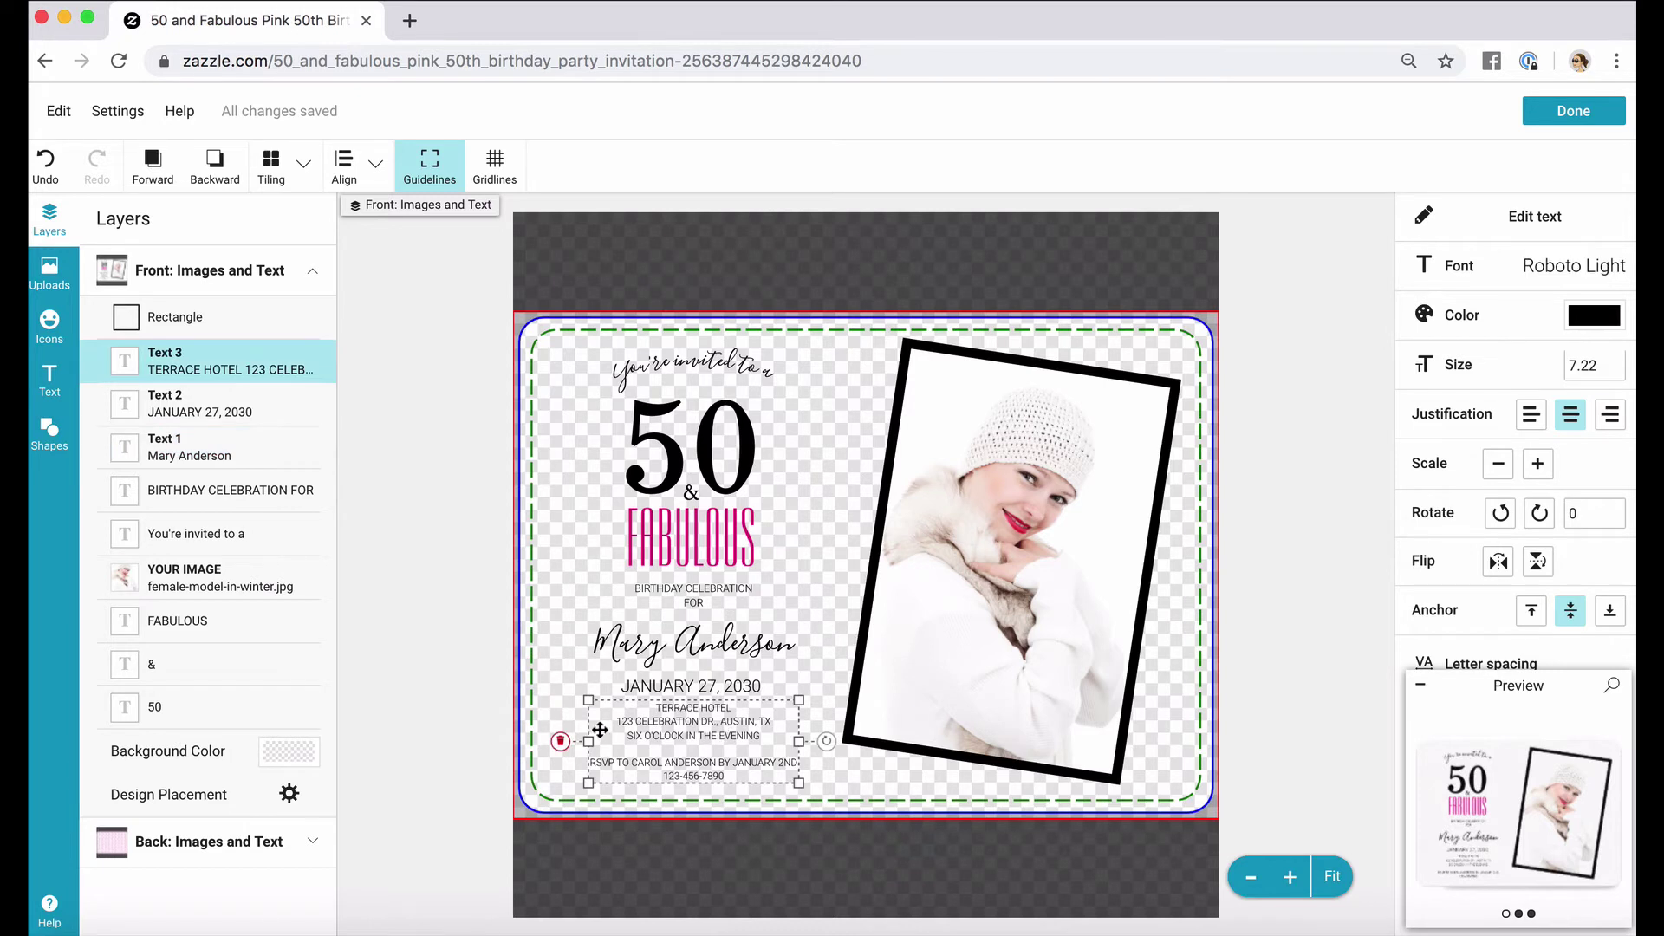
{"action": "left_click_drag", "start_coordinate": [591, 740], "coordinate": [552, 741]}
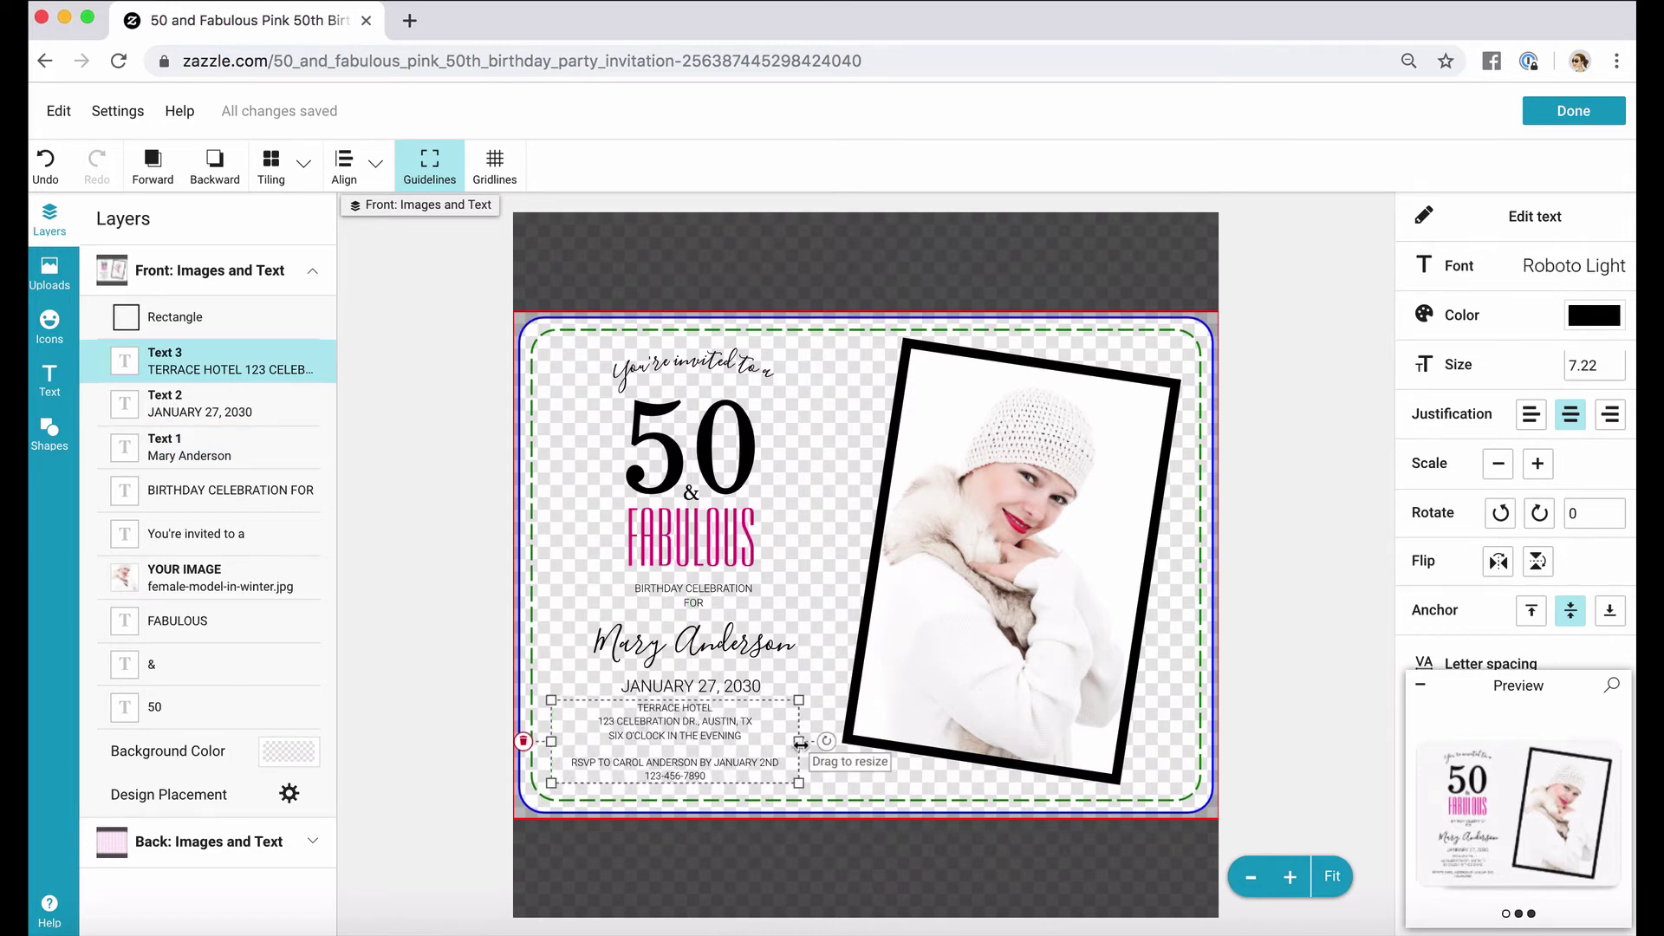
{"action": "left_click_drag", "start_coordinate": [799, 743], "coordinate": [833, 743]}
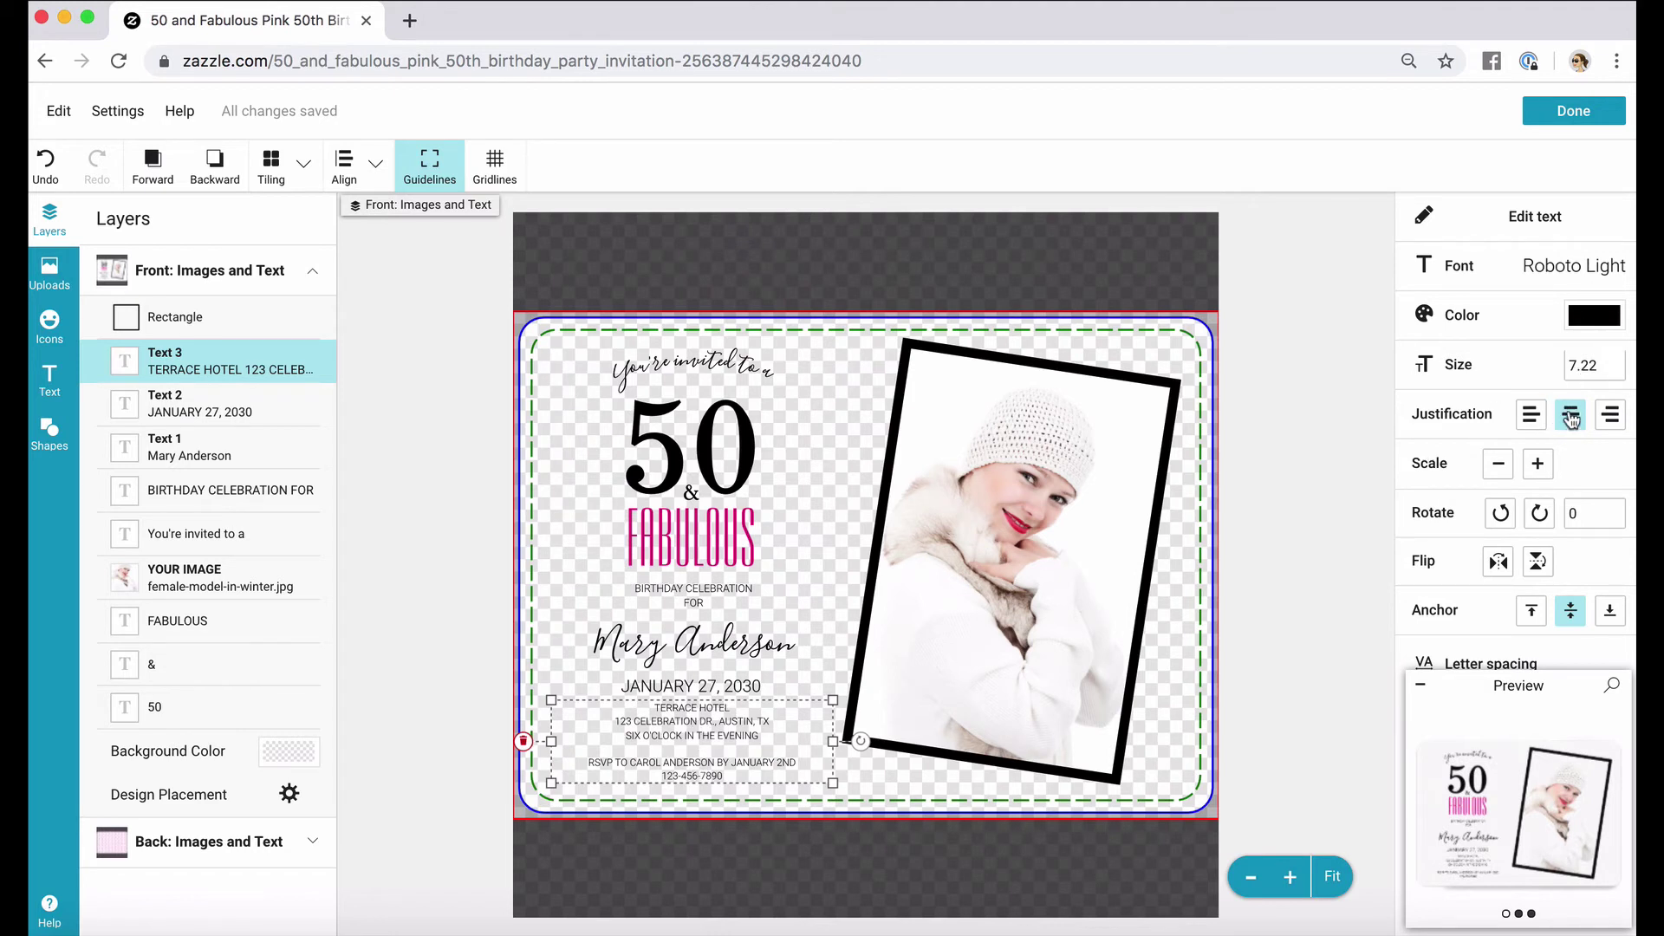
{"action": "mouse_move", "coordinate": [683, 736]}
{"action": "left_mouse_down"}
{"action": "mouse_move", "coordinate": [664, 734]}
{"action": "mouse_move", "coordinate": [681, 737]}
{"action": "left_mouse_up"}
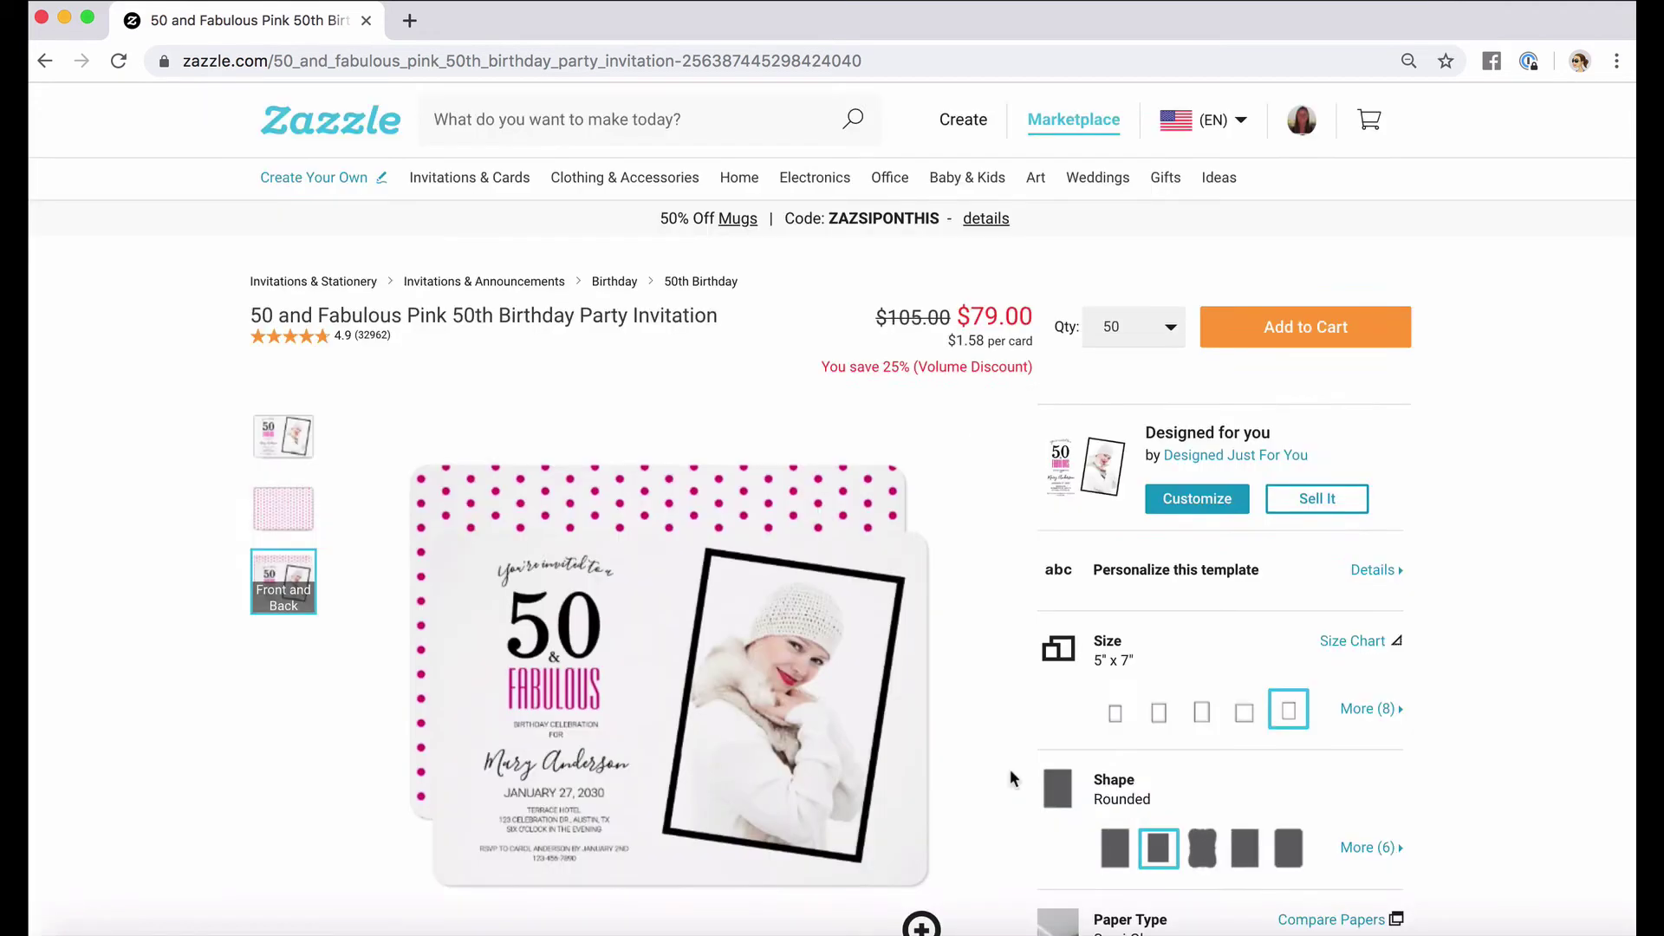
Append test characters 'xxxxx' and 'xxx' to the Text 1 name, then delete two of them
{"action": "scroll", "coordinate": [1010, 769], "scroll_direction": "down", "scroll_amount": 2}
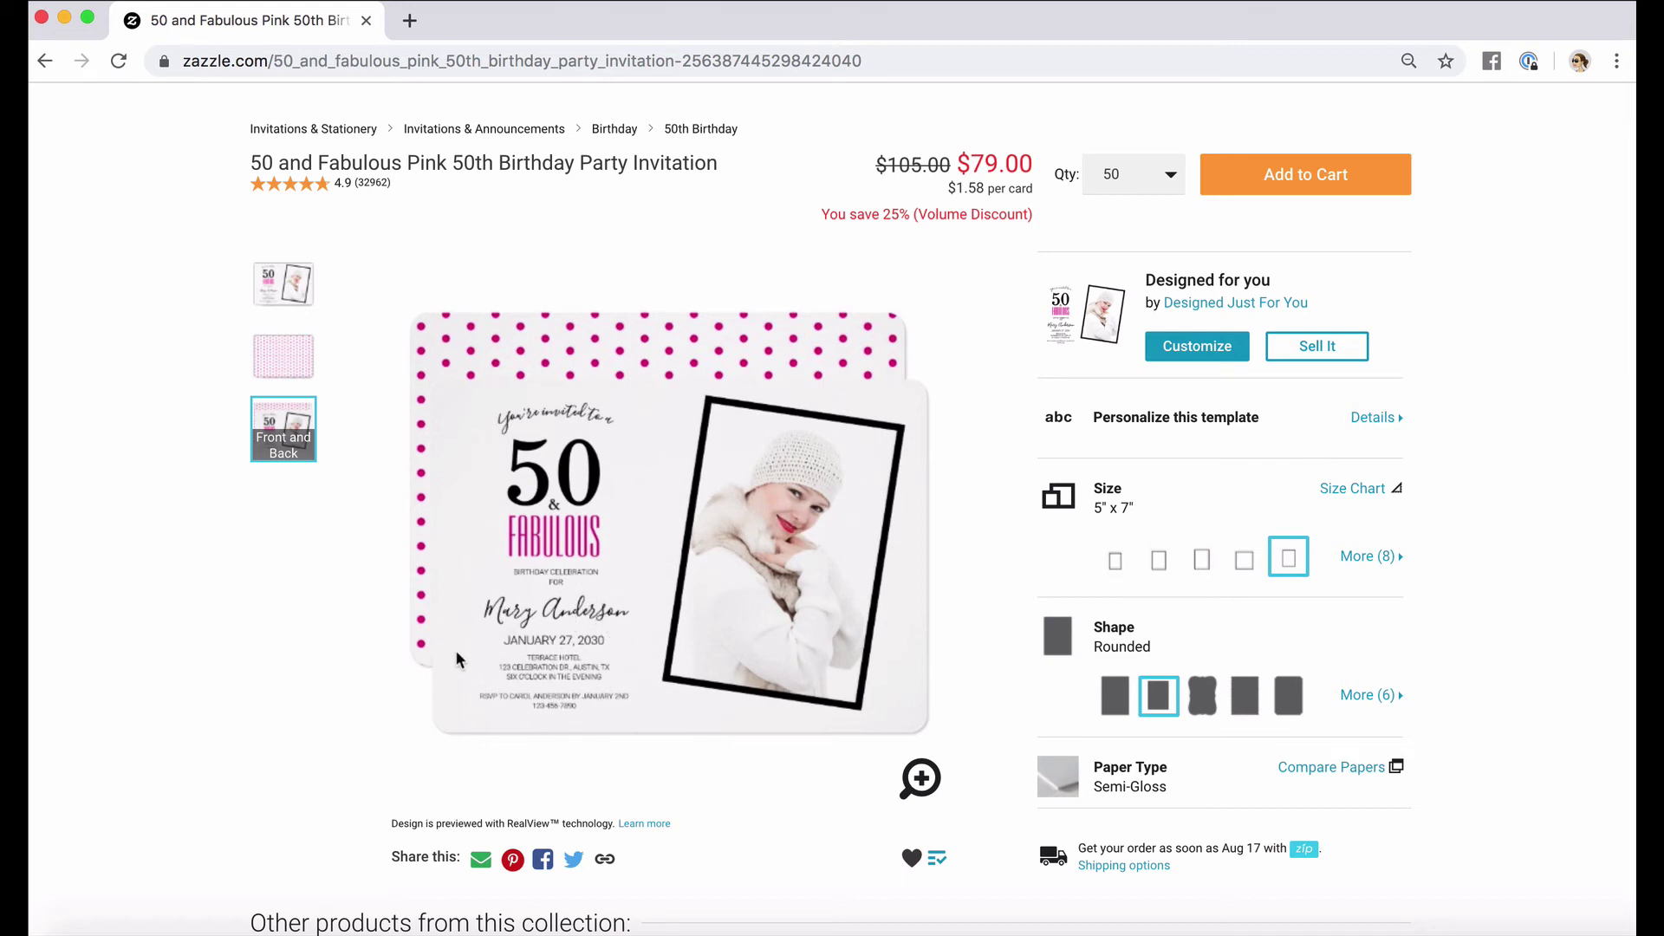
{"action": "left_click", "coordinate": [1162, 423]}
{"action": "type", "text": "xxxxx"}
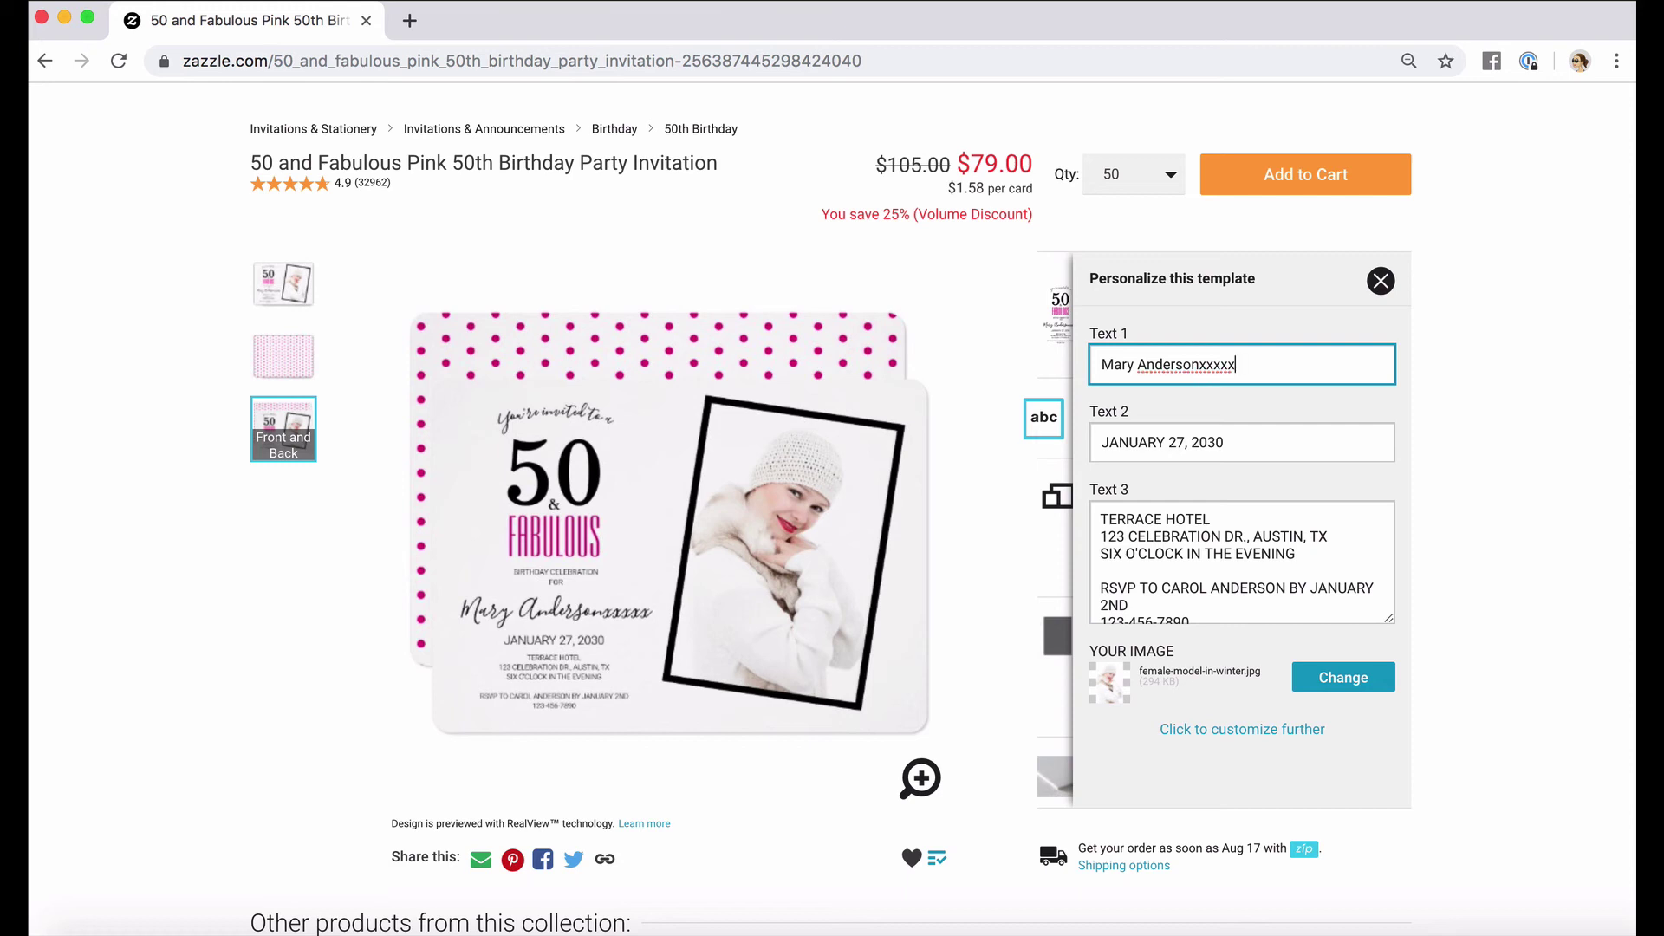
{"action": "type", "text": "xxx"}
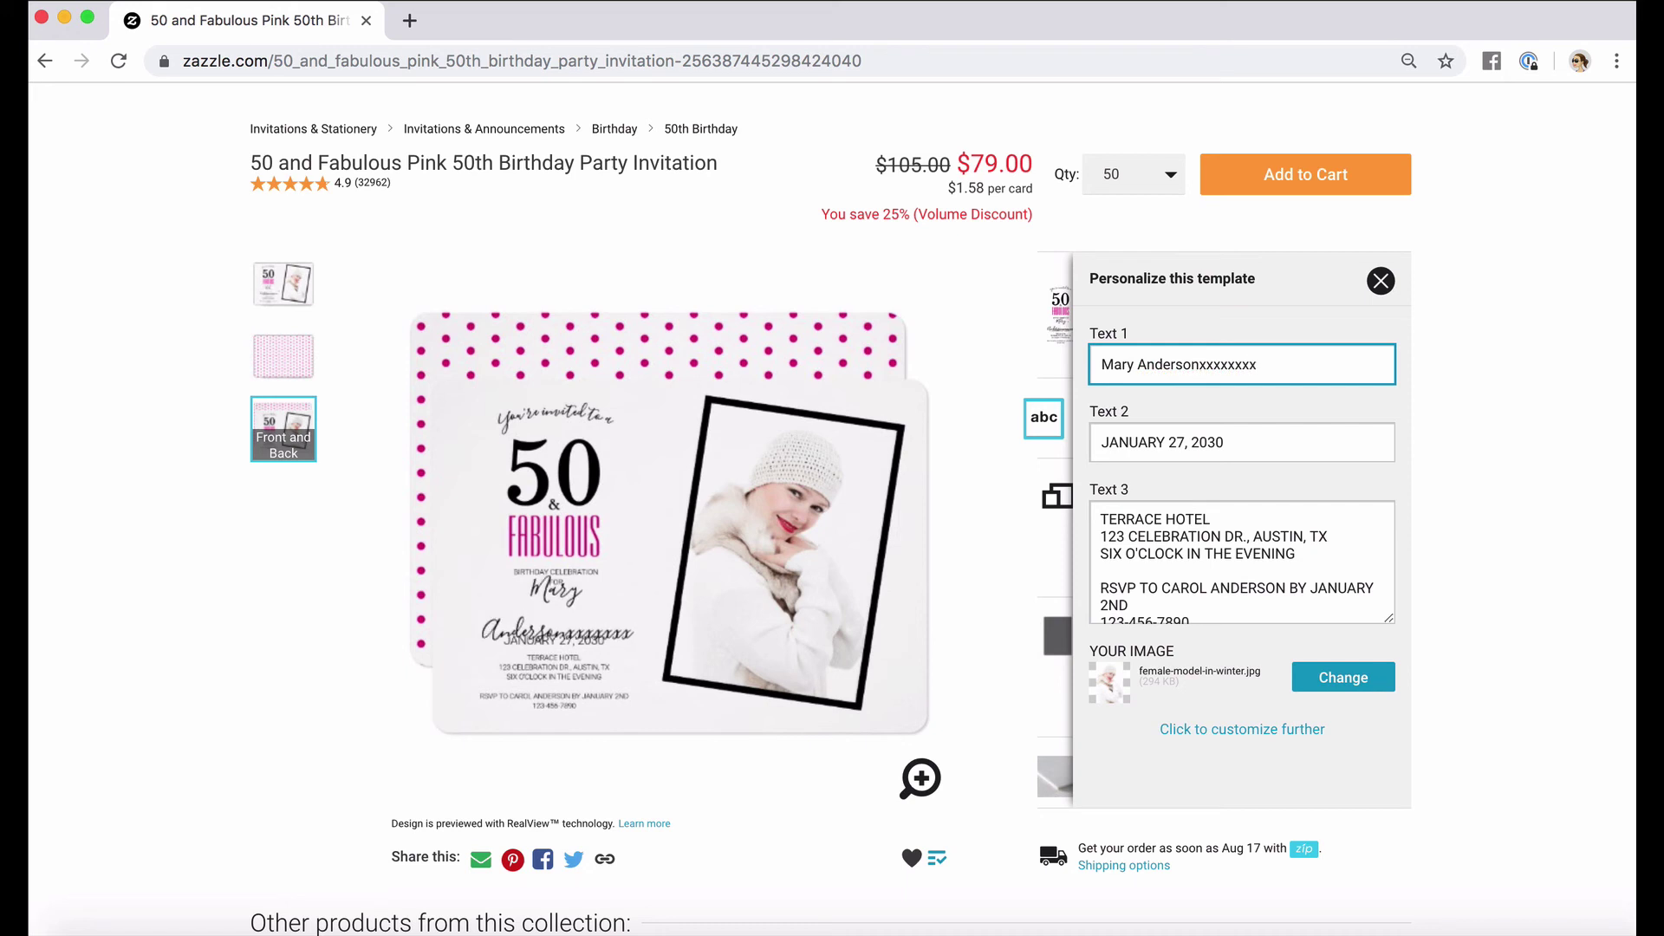
{"action": "key", "text": "BackSpace"}
{"action": "key", "text": "BackSpace"}
{"action": "key", "text": "BackSpace"}
{"action": "key", "text": "BackSpace"}
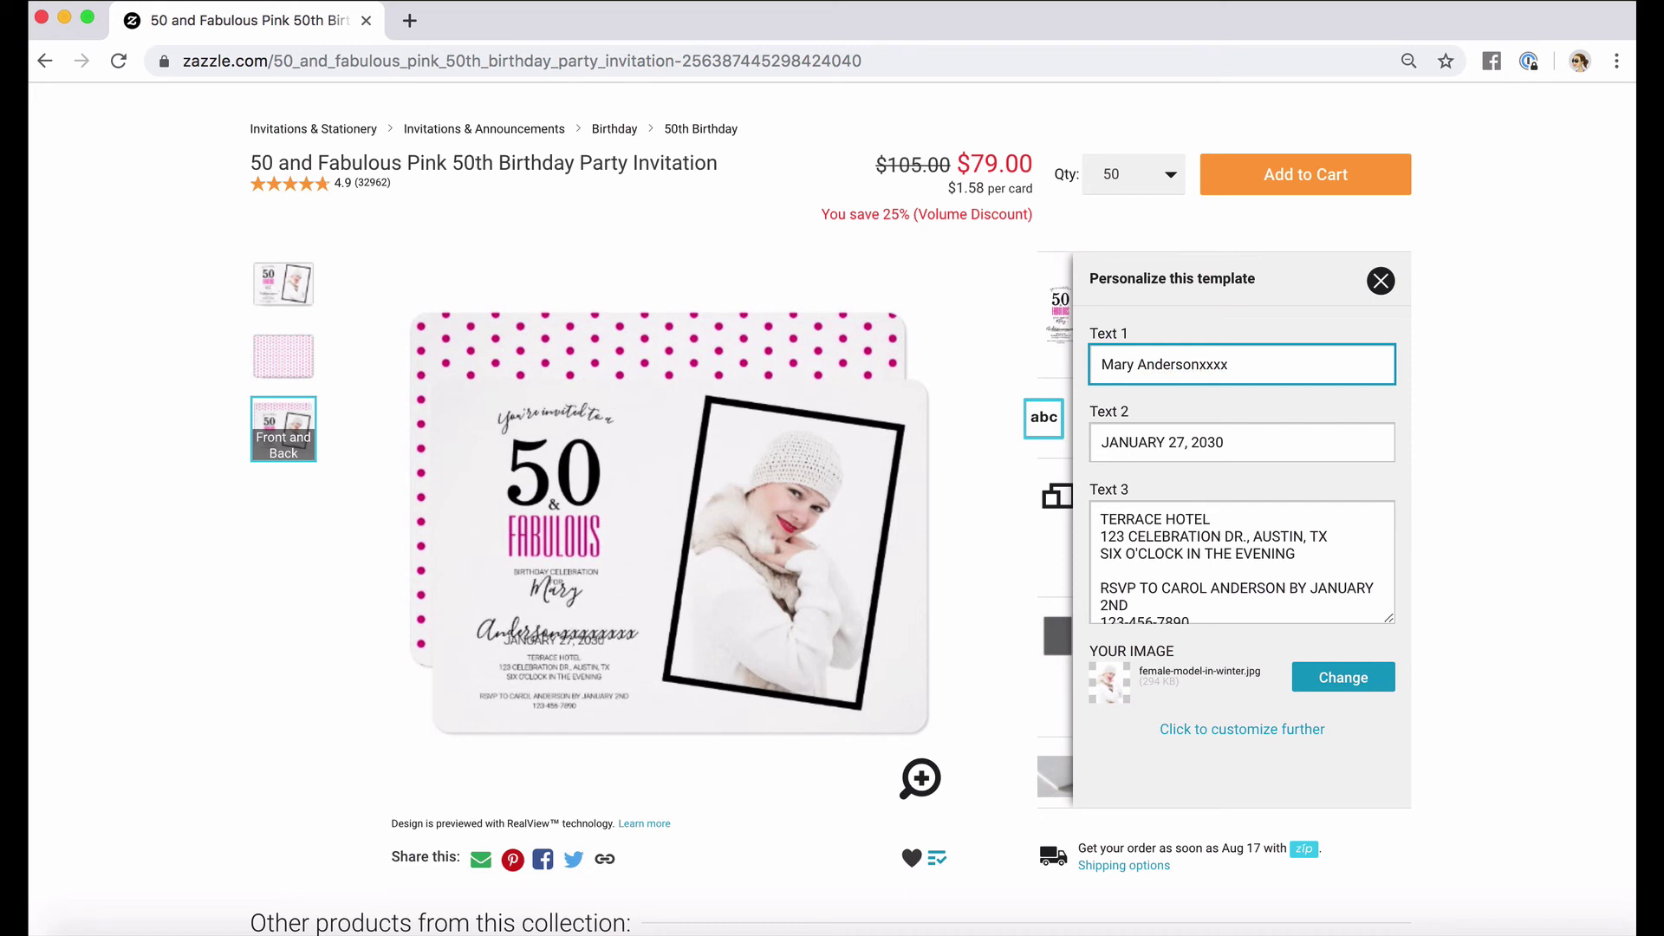
{"action": "key", "text": "BackSpace"}
{"action": "key", "text": "BackSpace"}
{"action": "key", "text": "BackSpace"}
{"action": "key", "text": "BackSpace"}
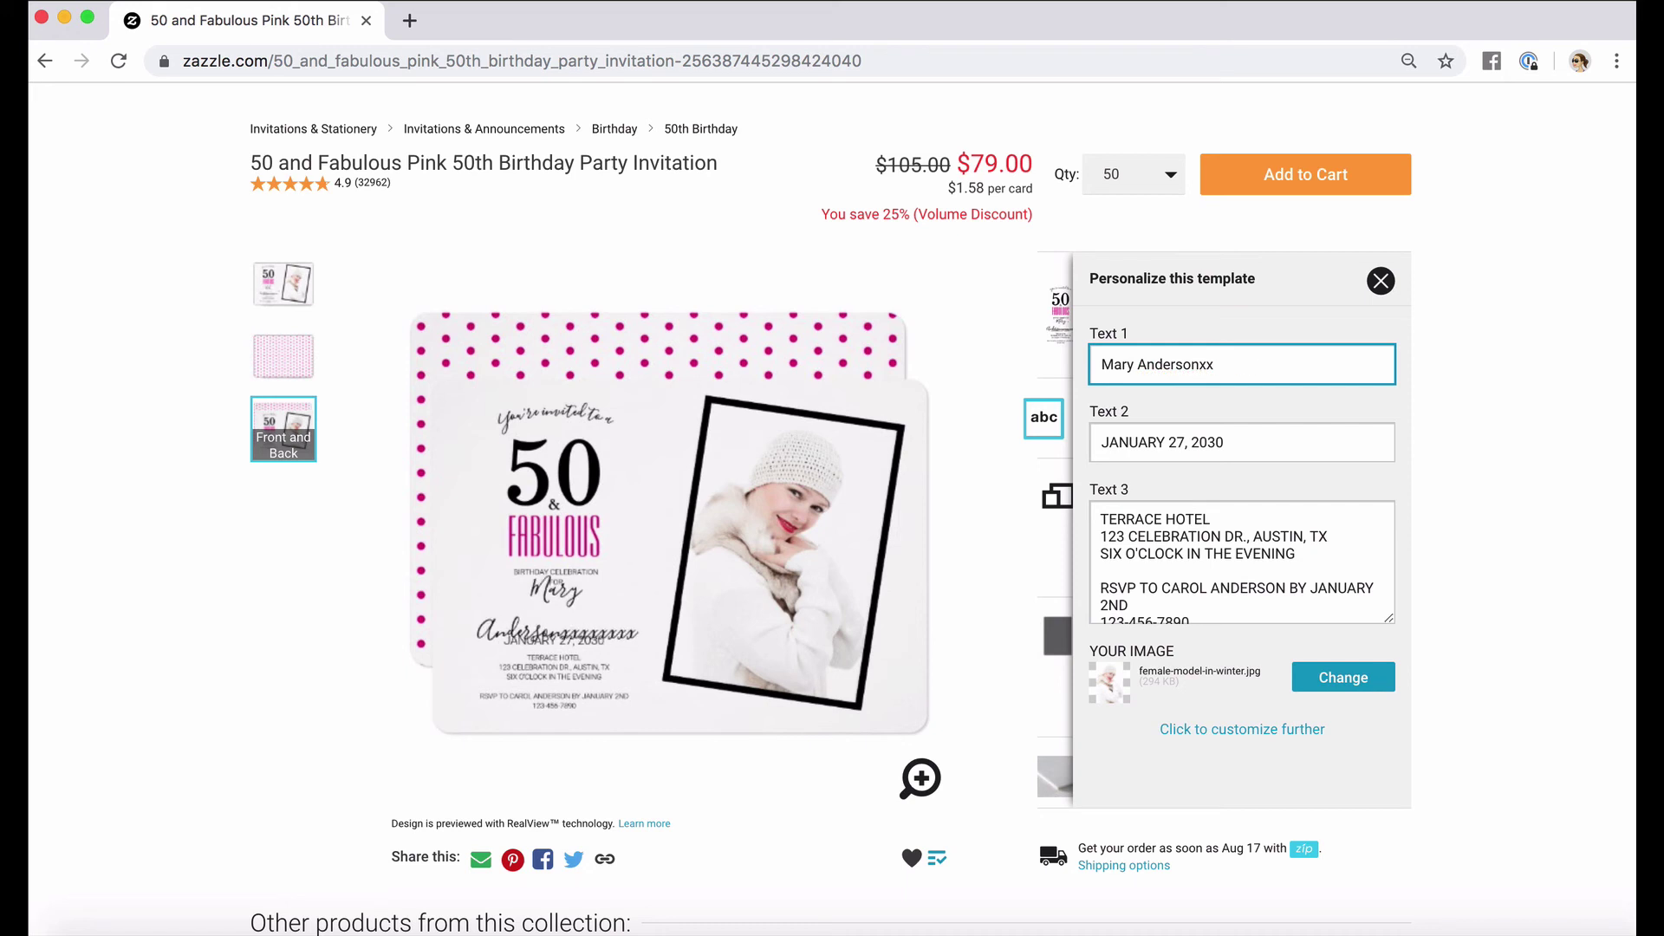